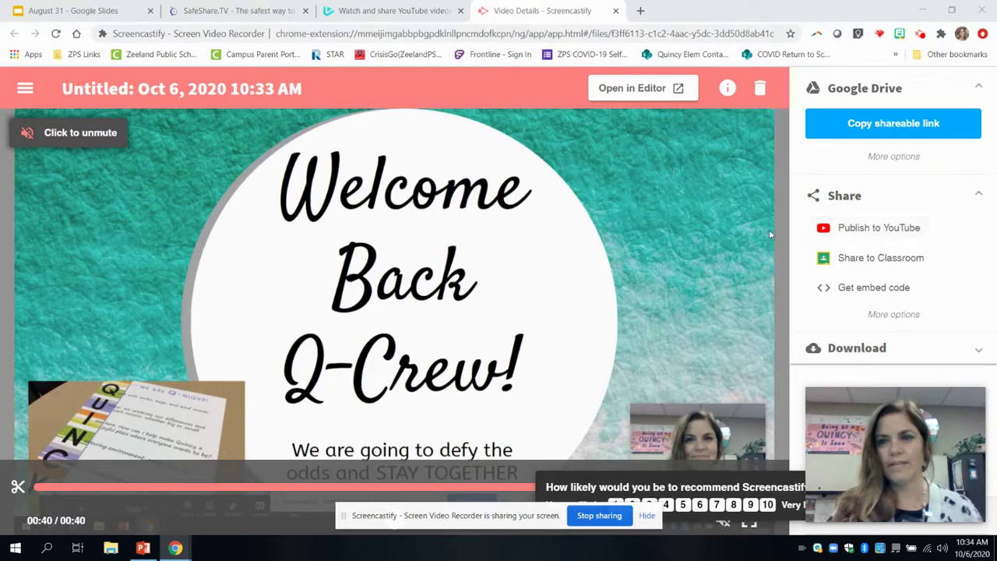
Bring up the publish-to-YouTube options and set the video's visibility to Public
left_click(863, 231)
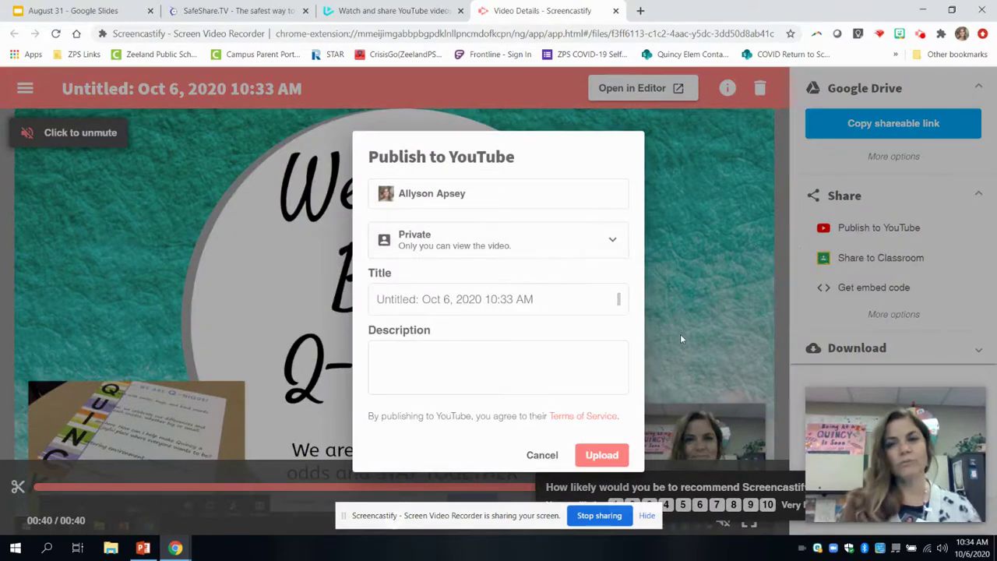
left_click(538, 457)
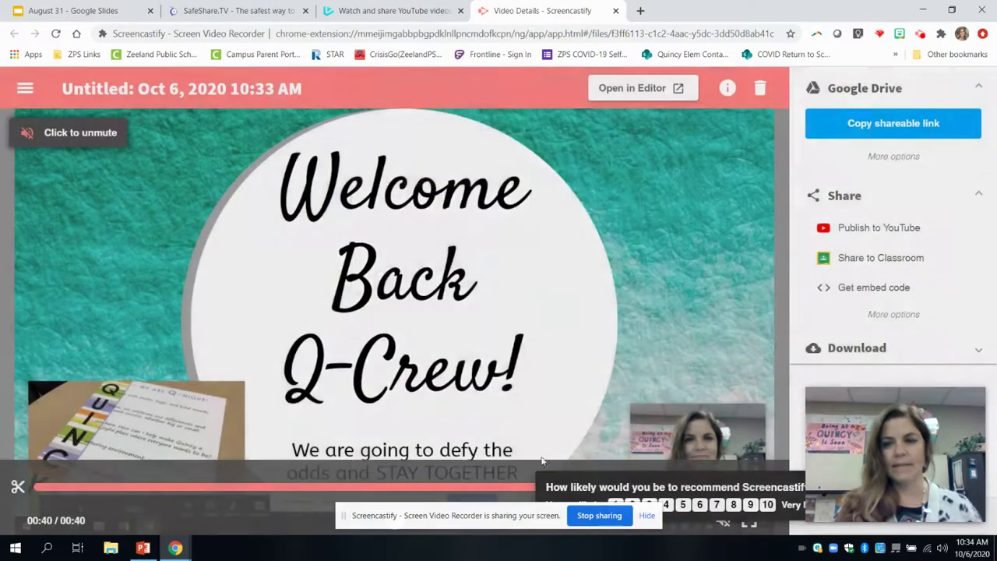
left_click(900, 228)
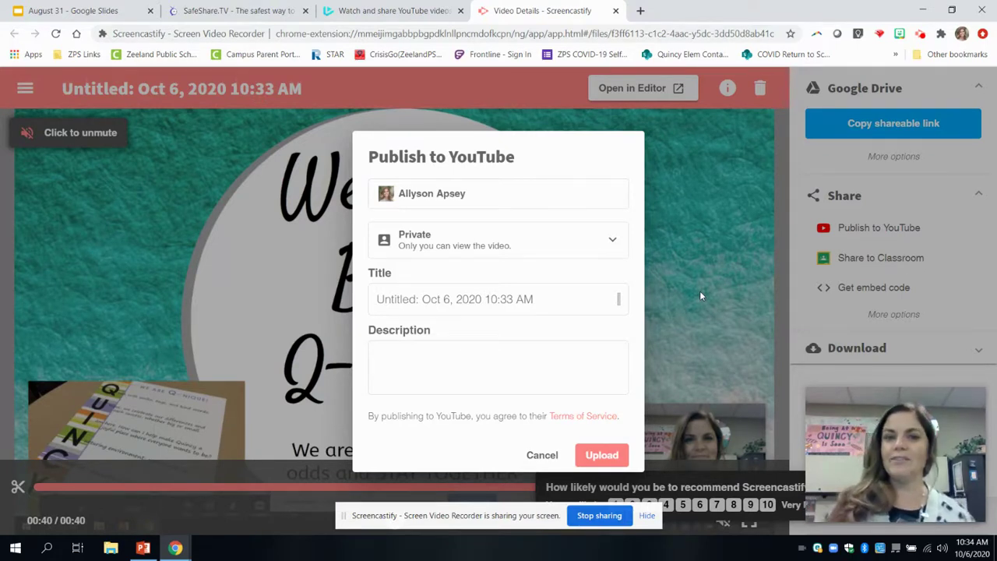
left_click(613, 249)
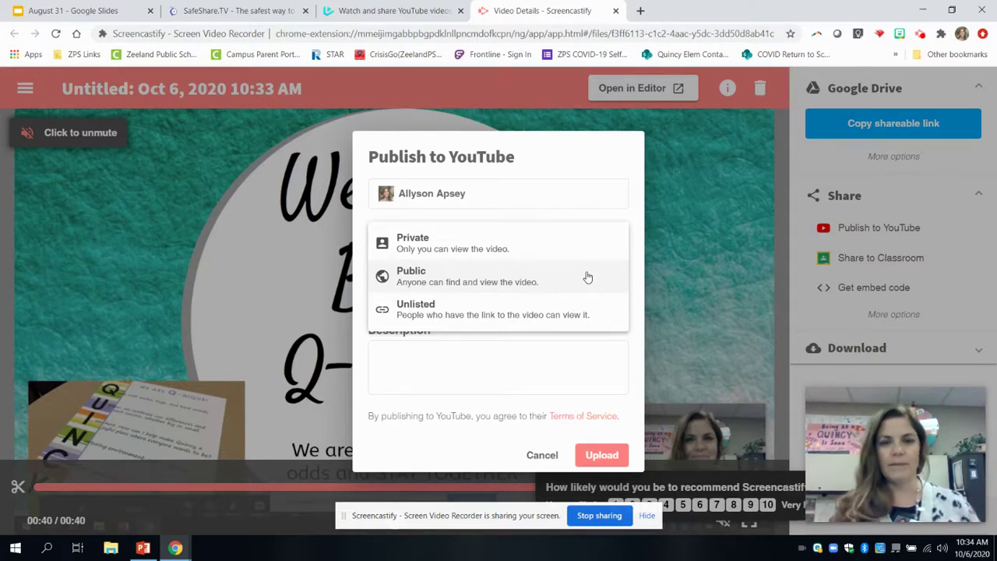
left_click(588, 278)
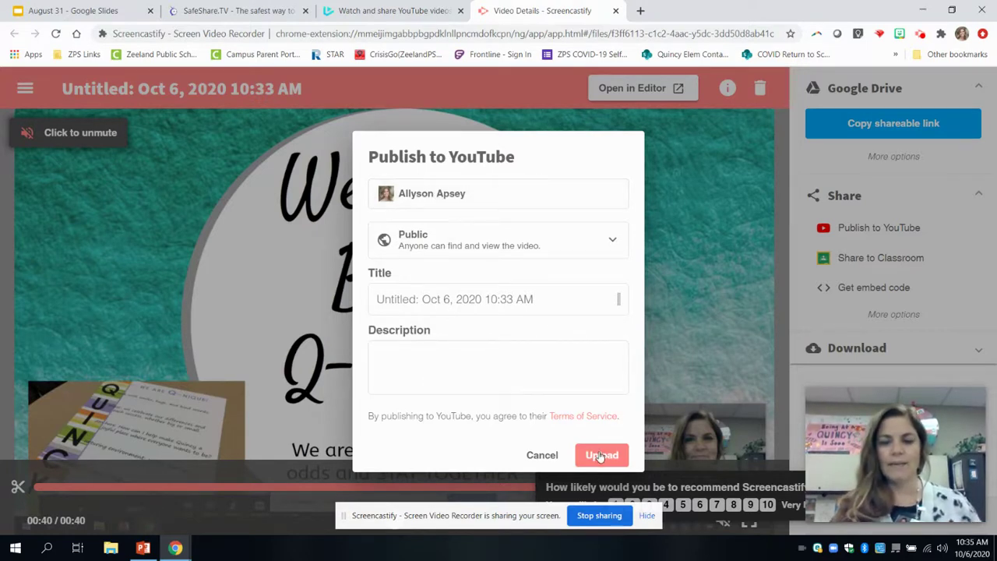
Strip 'Untitled: ' so the title reads 'Oct 6, 2020 10:33 AM', then upload
left_click(512, 302)
left_click_drag(512, 302, 358, 300)
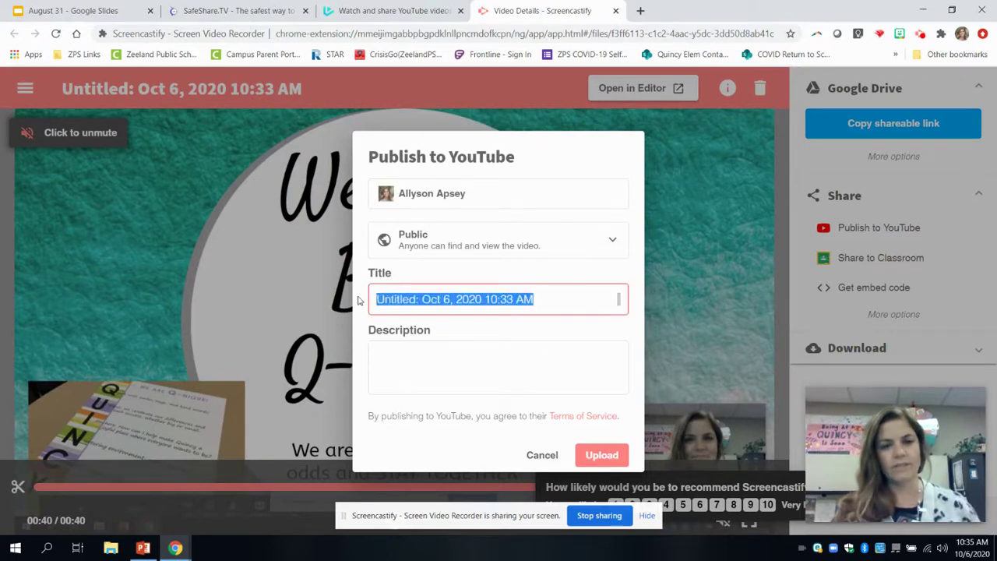
key("BackSpace")
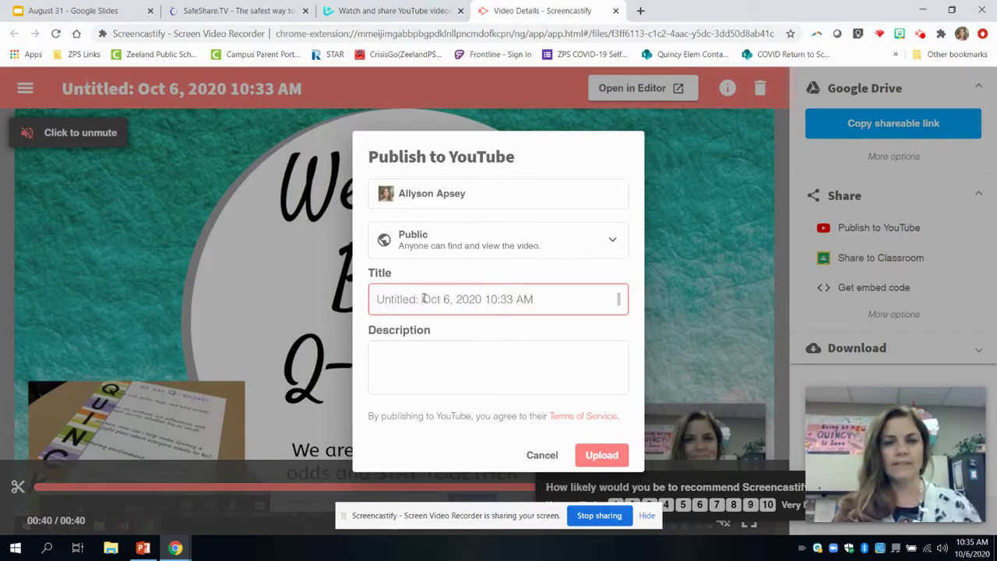
left_click_drag(423, 299, 375, 300)
key("BackSpace")
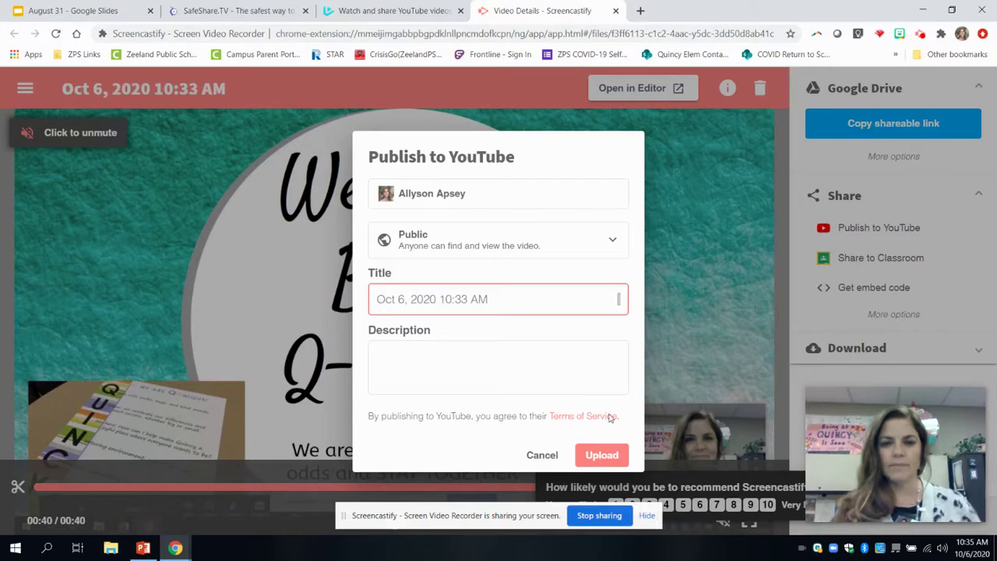
left_click(609, 460)
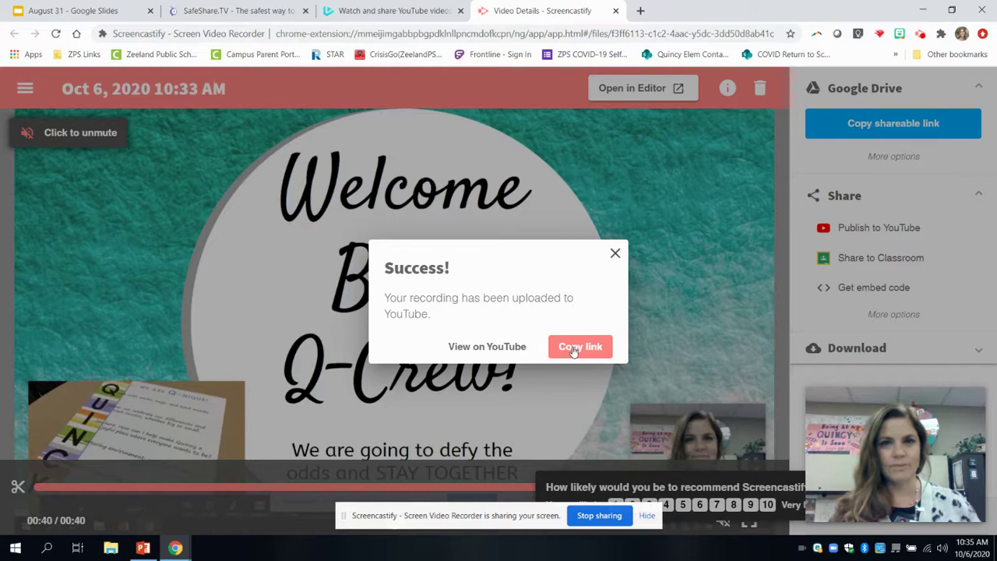
Copy the uploaded video's short link from YouTube's Share dialog, then go to SafeShare.TV
left_click(511, 347)
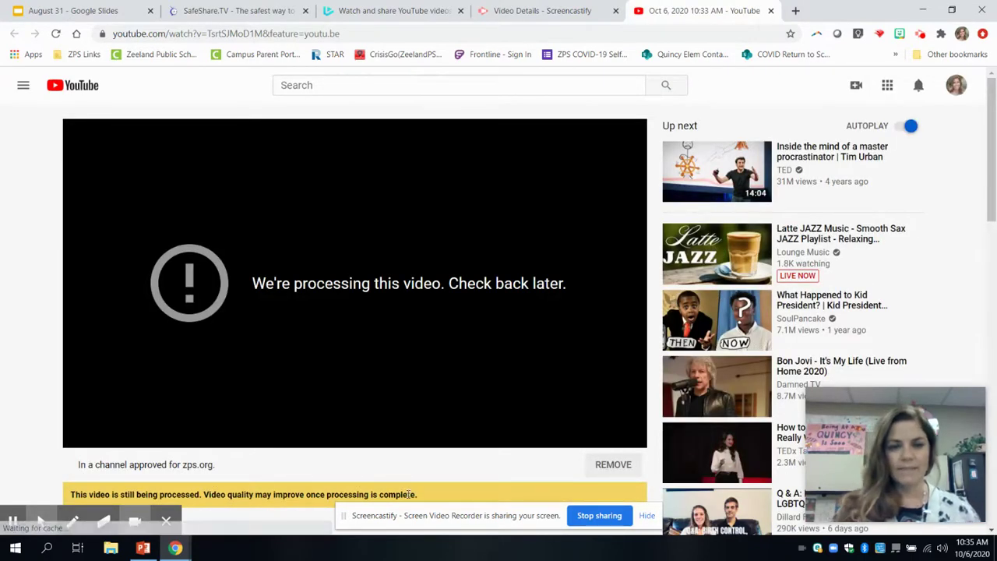
left_click_drag(993, 227, 994, 257)
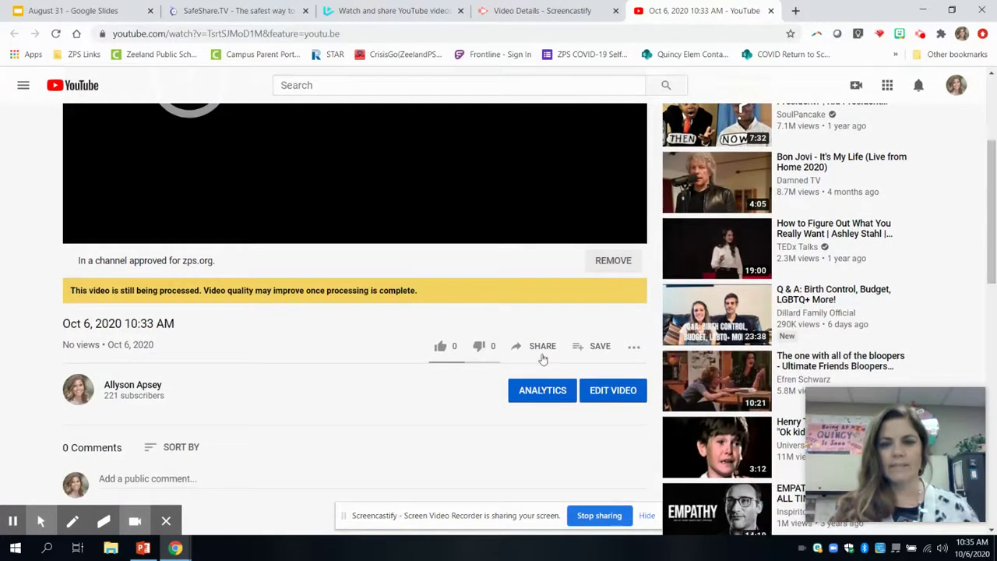
left_click(543, 353)
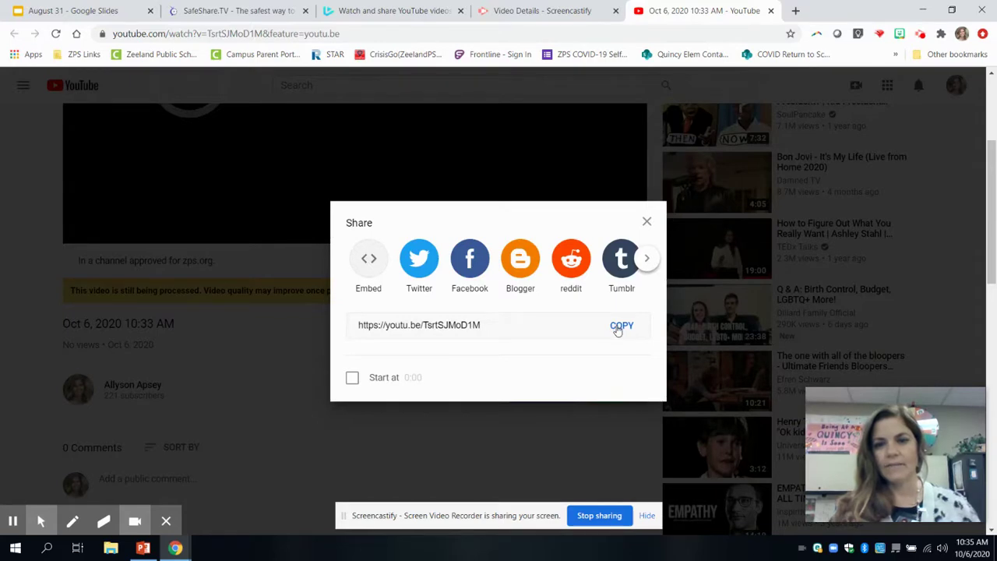
left_click(620, 326)
left_click(647, 222)
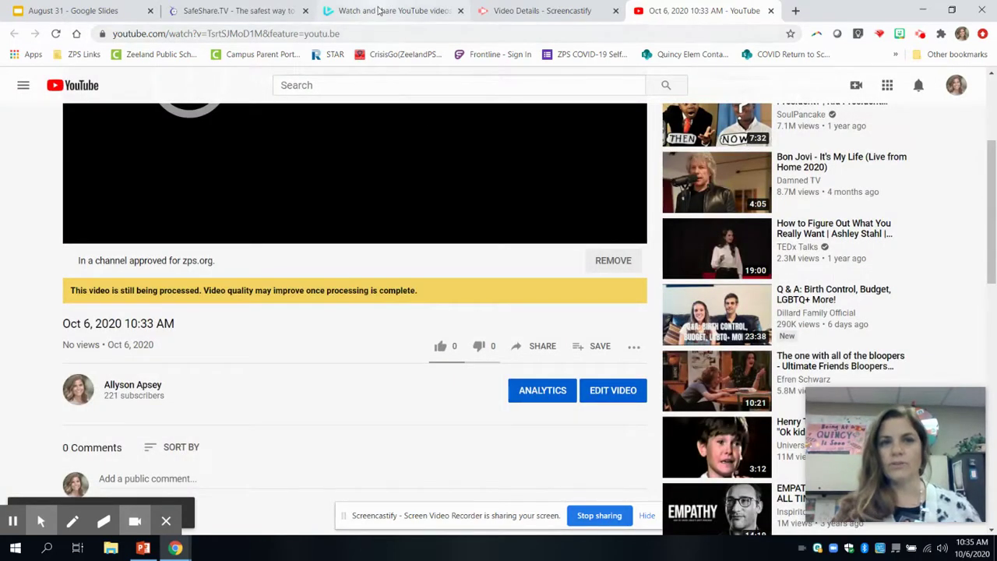
left_click(248, 12)
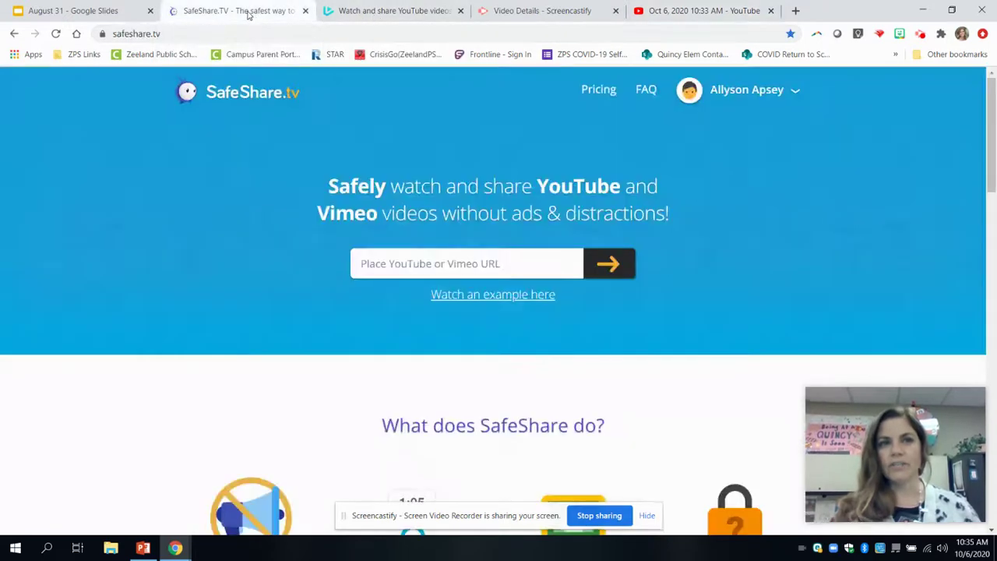
Paste the copied YouTube video link into VideoLink's link field
left_click(367, 12)
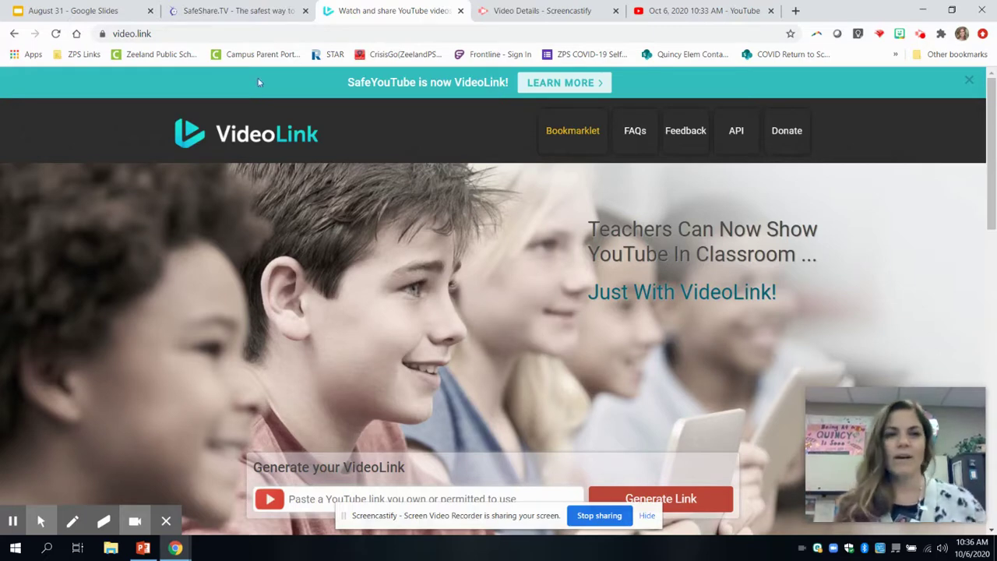
left_click(233, 11)
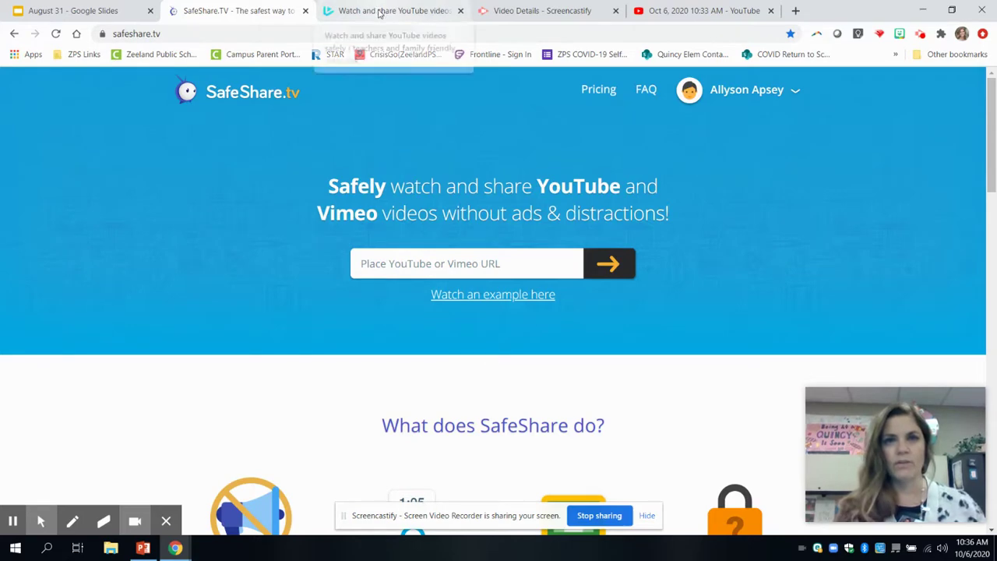
left_click(379, 12)
left_click(319, 499)
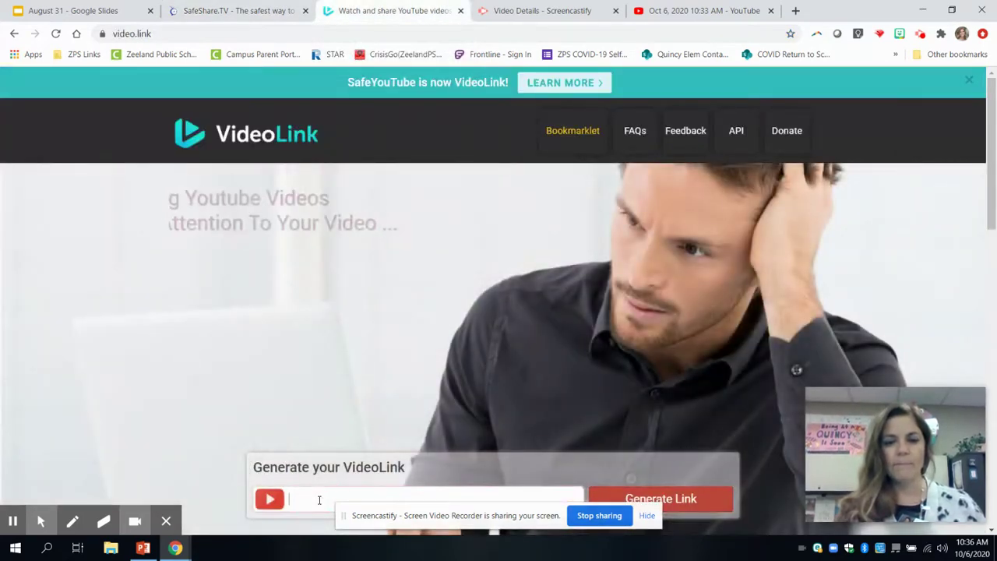
right_click(319, 503)
left_click(350, 398)
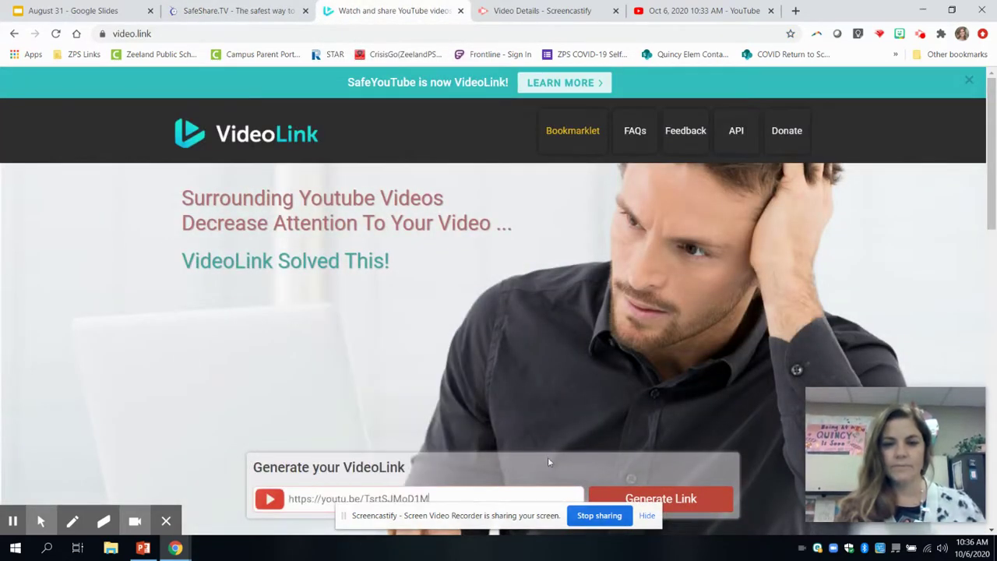
Generate the safe VideoLink URL, copy it, and dismiss the confirmation
left_click(691, 500)
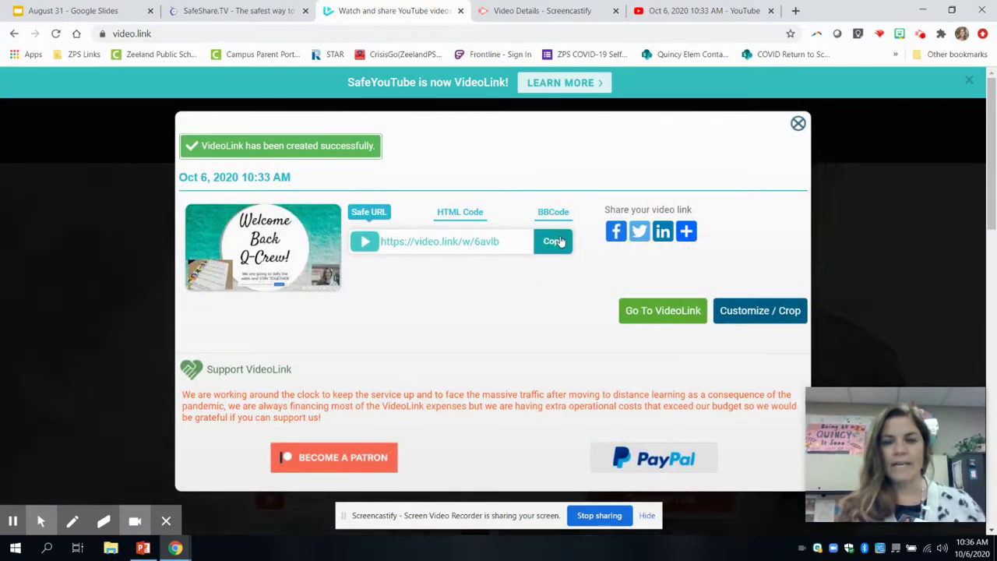
left_click(559, 242)
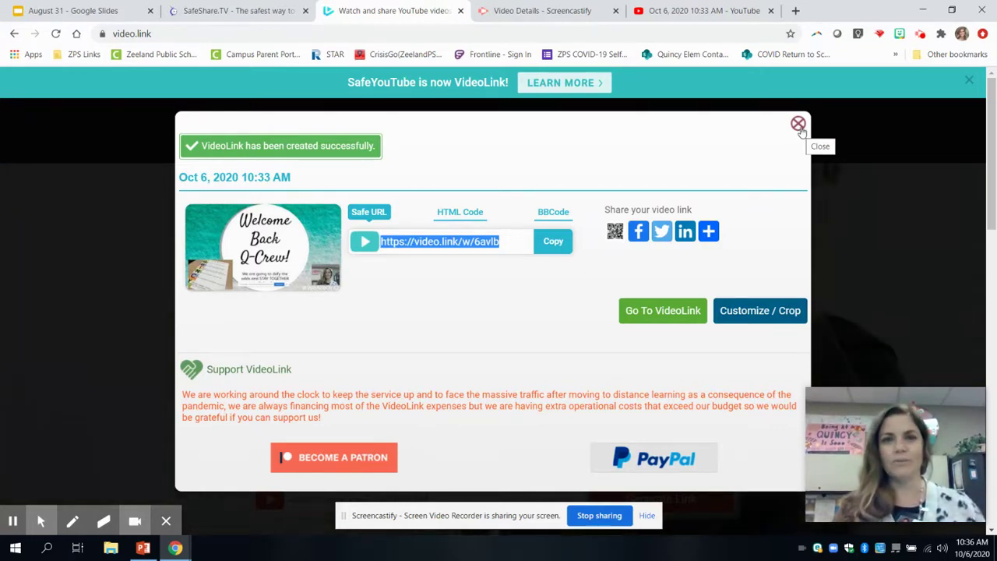
left_click(799, 124)
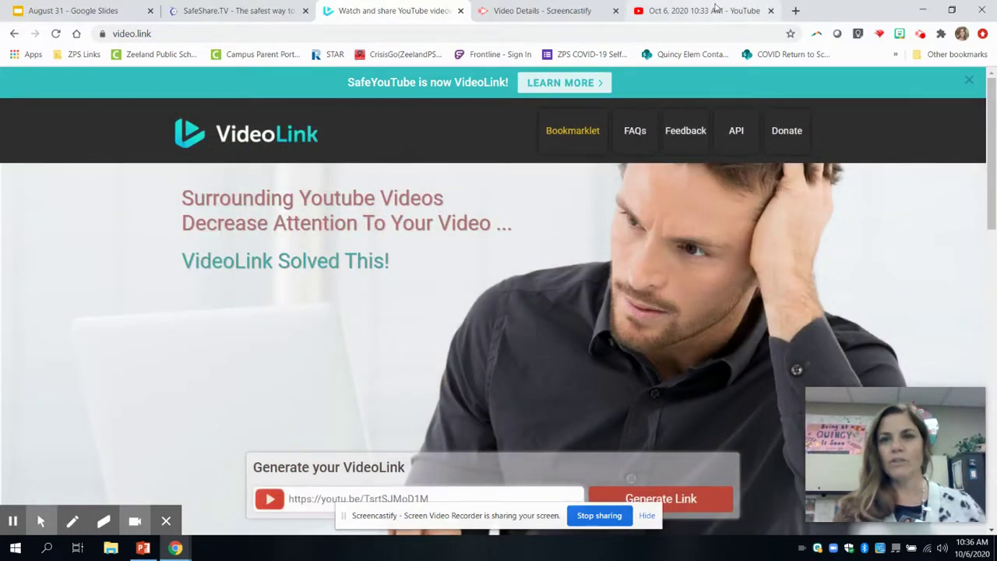
From the uploaded video's YouTube page, choose Create > Upload video in YouTube Studio
left_click(711, 9)
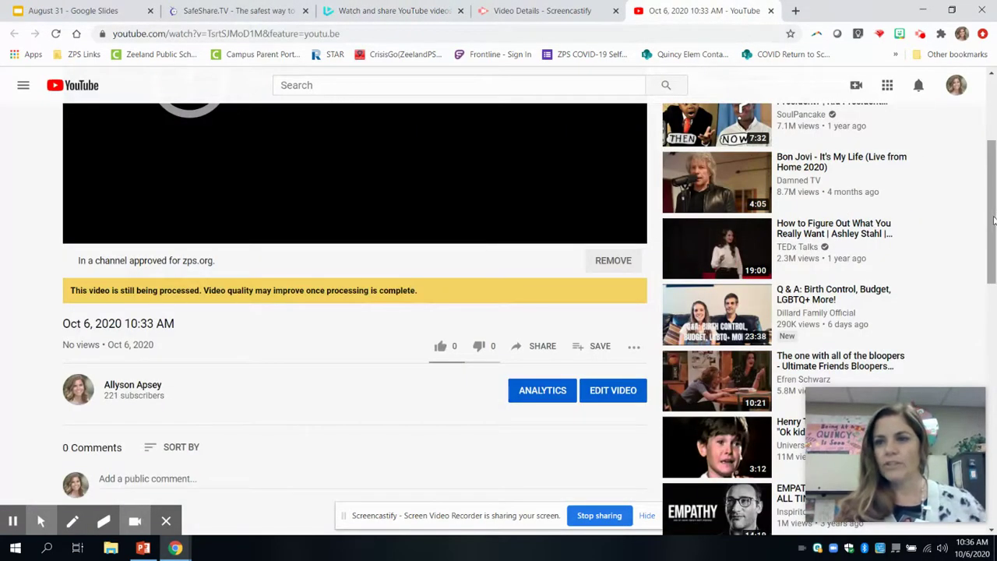
left_click(995, 222)
scroll(994, 222, "up", 3)
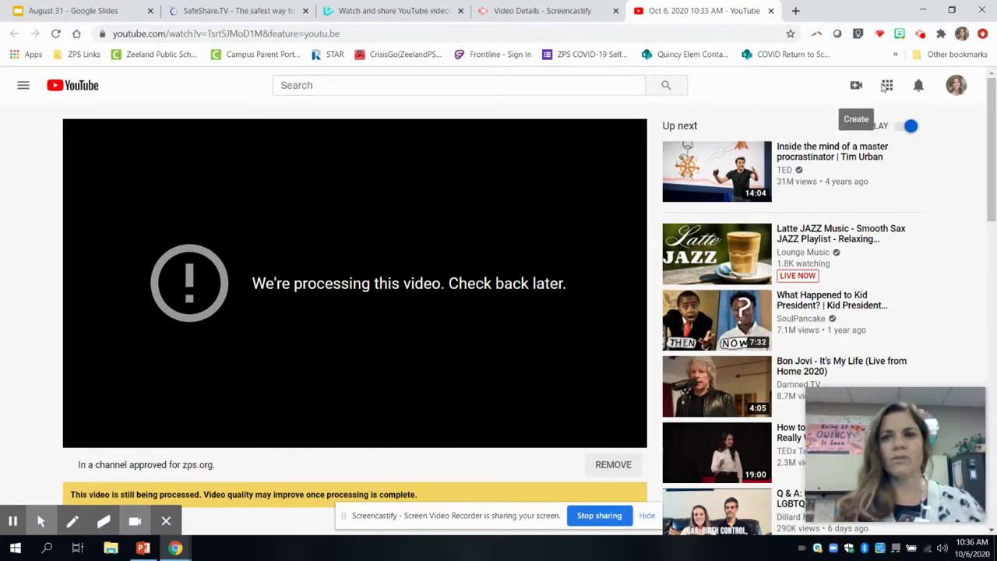
left_click(855, 88)
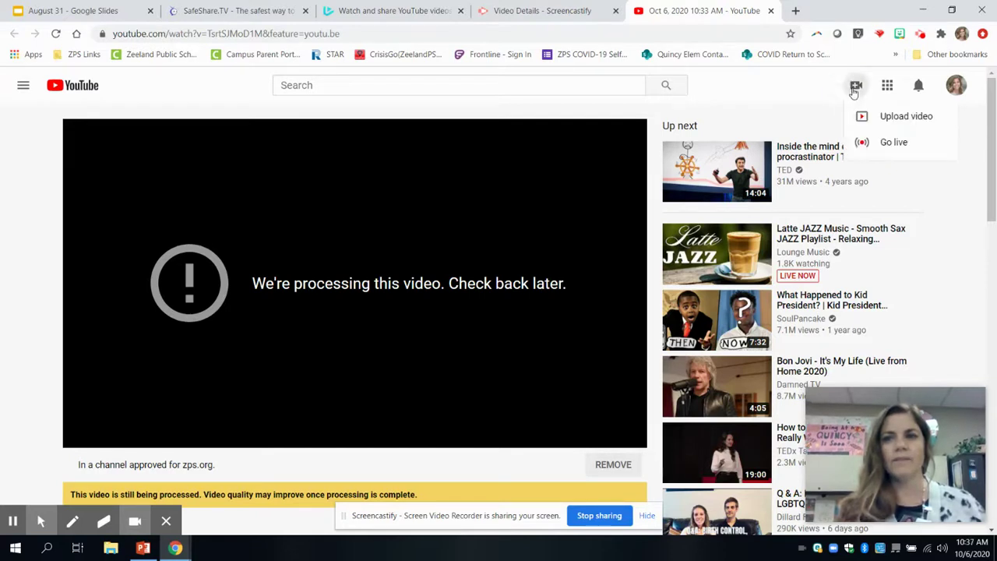
left_click(886, 115)
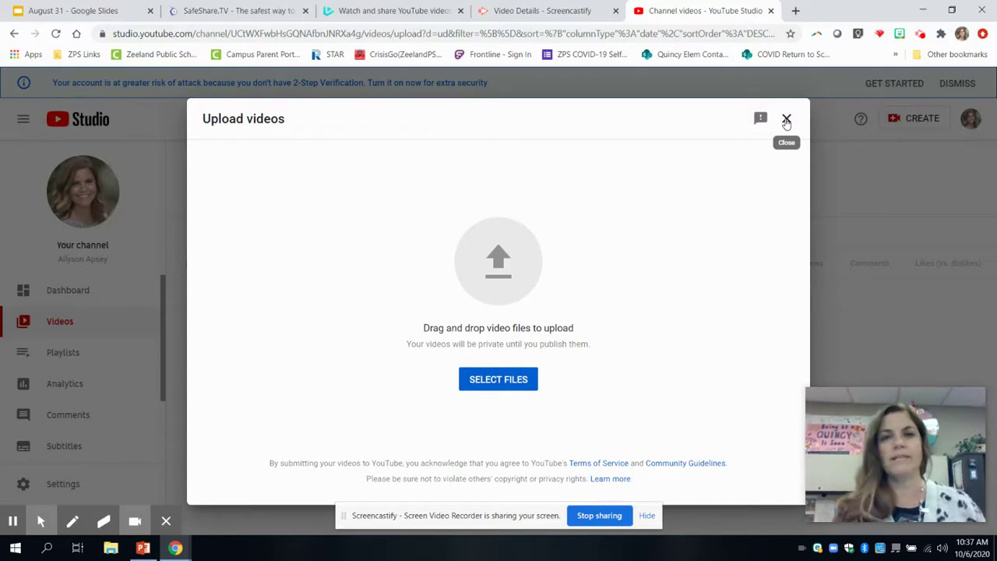
Close the upload window and play 'Serendipity is Everywhere | Allyson Apsey | TEDxMcHenry' in a new tab
left_click(787, 121)
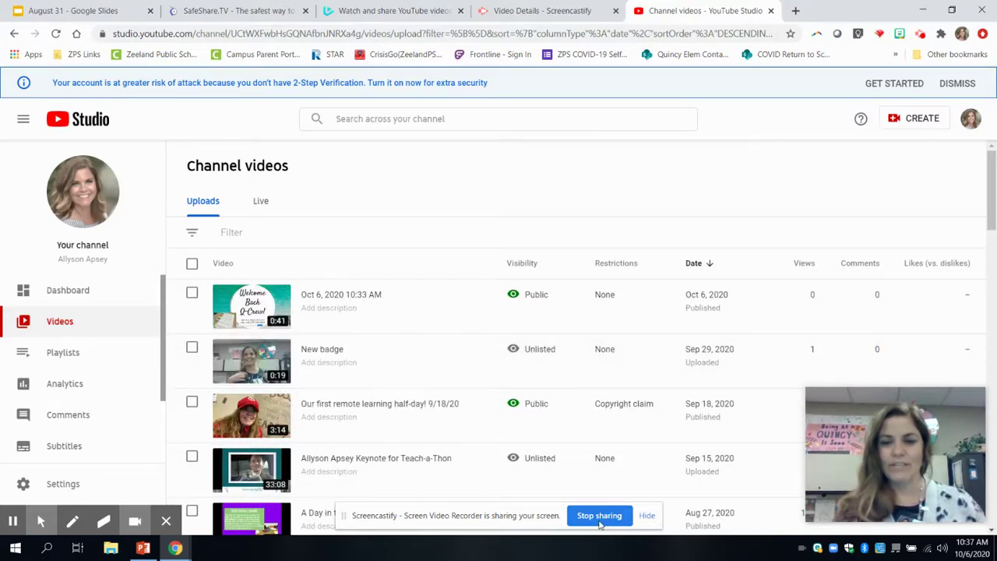
left_click(796, 11)
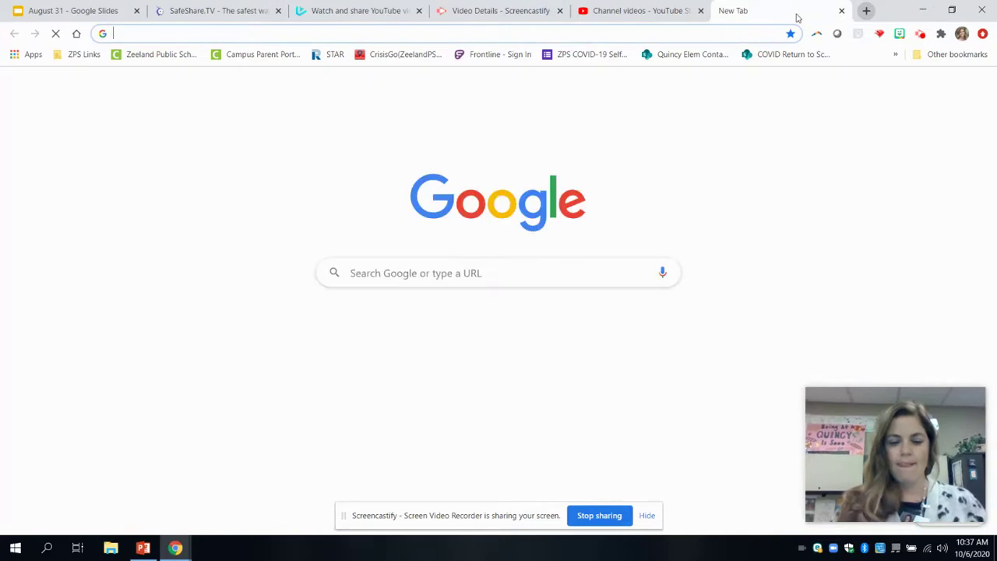
type("you")
key("Return")
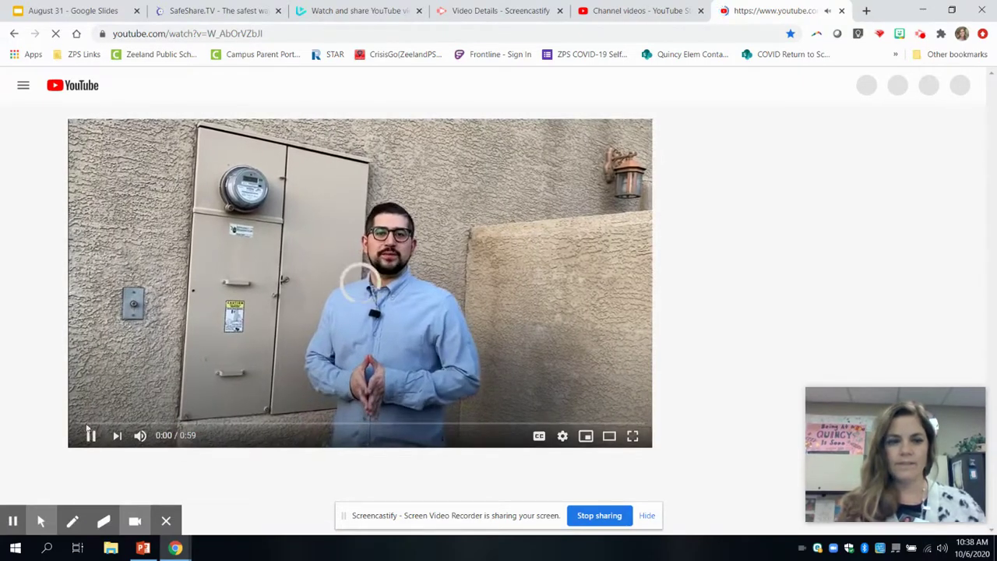
left_click(85, 439)
left_click(86, 438)
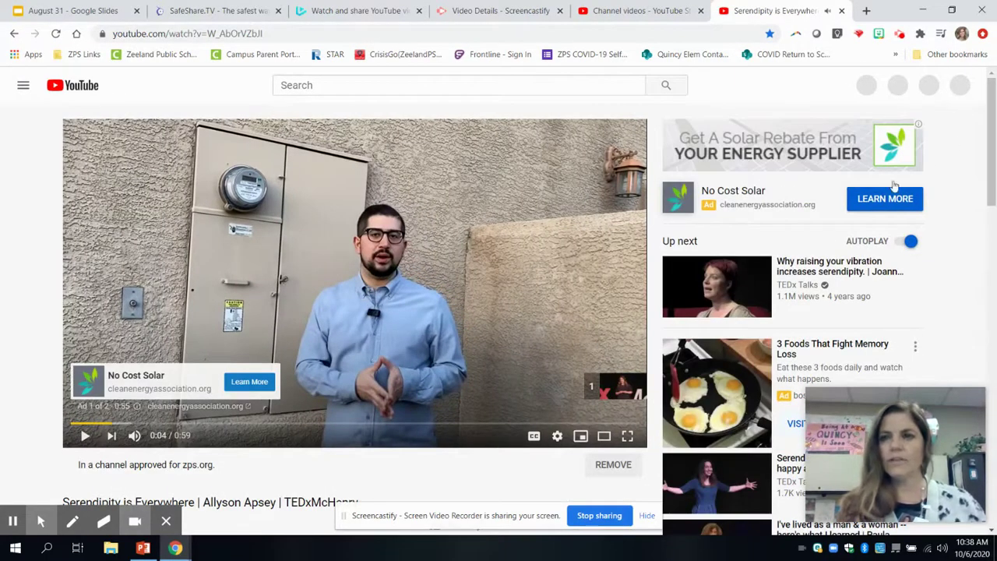
Open the profile avatar menu in YouTube's top-right corner
left_click(956, 88)
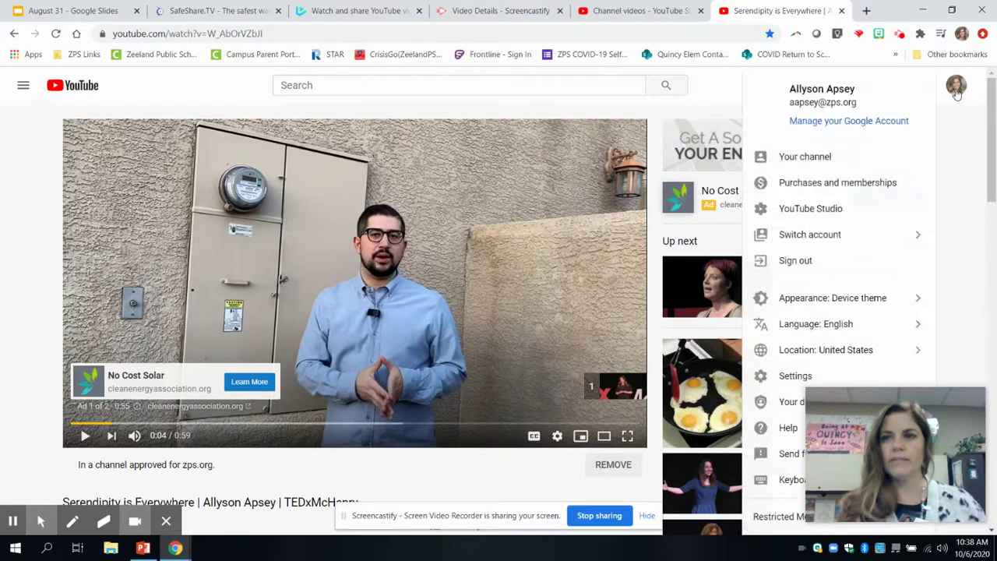